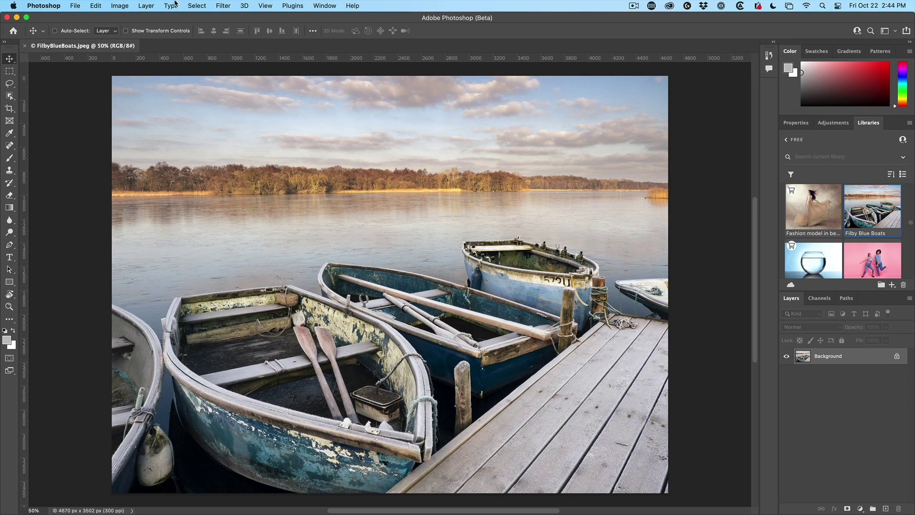
Select the front blue rowboat in the lower left using Object Finder's automatic selection.
click(9, 95)
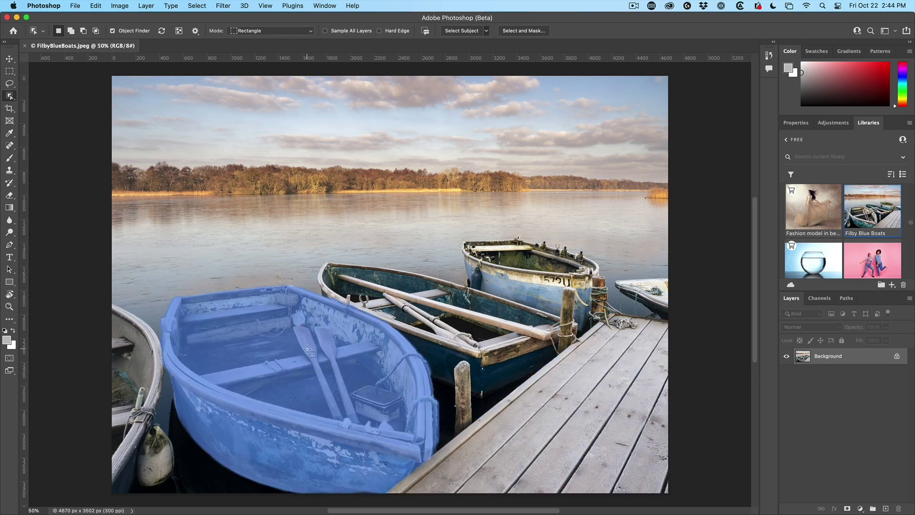
click(307, 349)
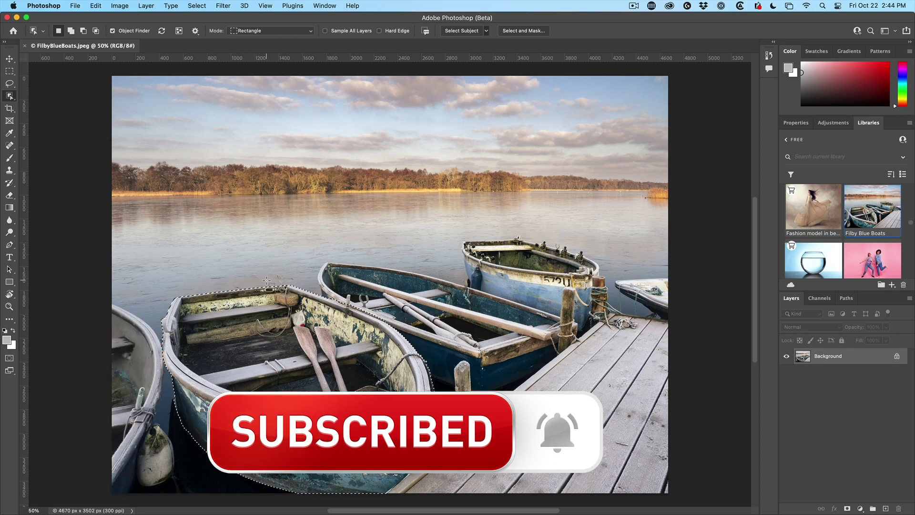
Show the blue overlay on all detected objects and bring up the Object Finder settings.
click(179, 31)
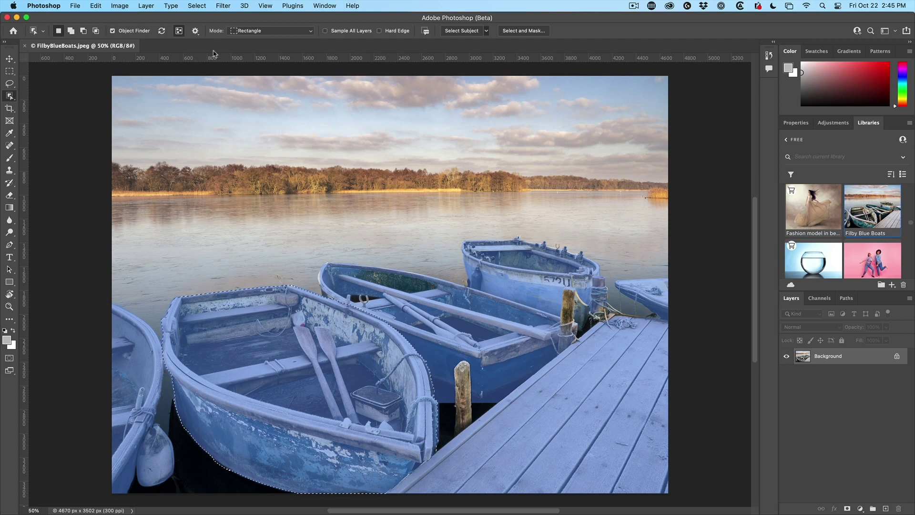
click(196, 31)
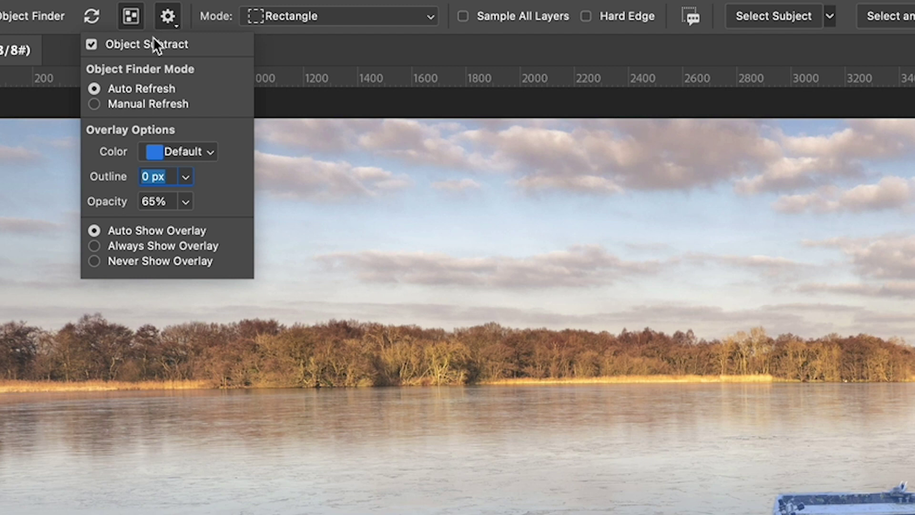
Switch object detection to Manual Refresh, then back to Auto Refresh.
mouse_move(153, 45)
click(166, 98)
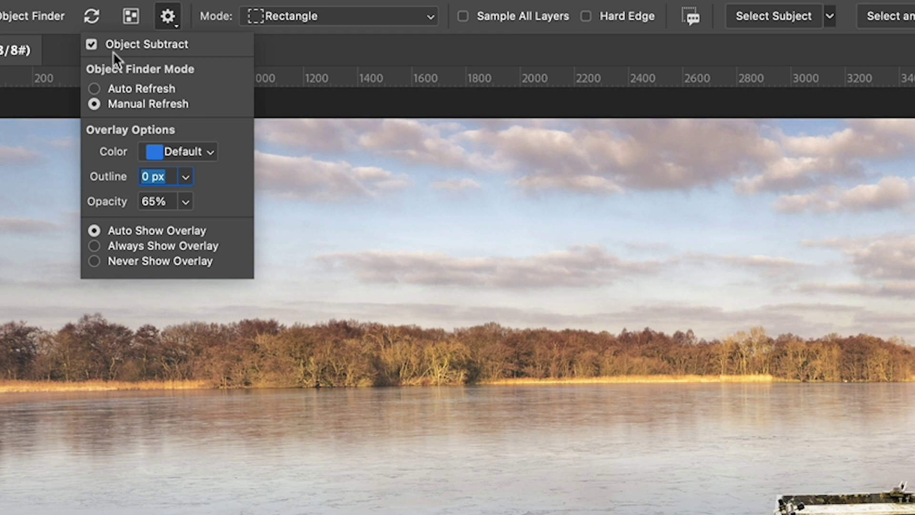
click(94, 89)
click(204, 149)
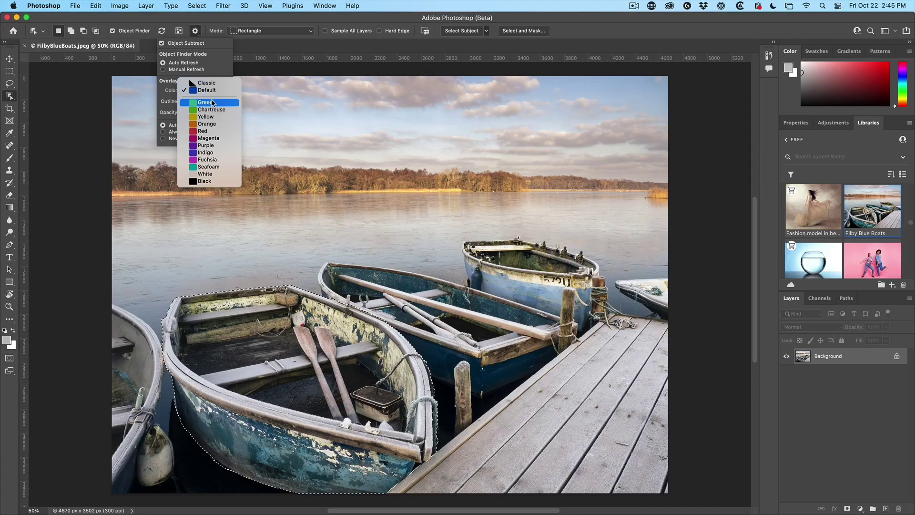
click(203, 178)
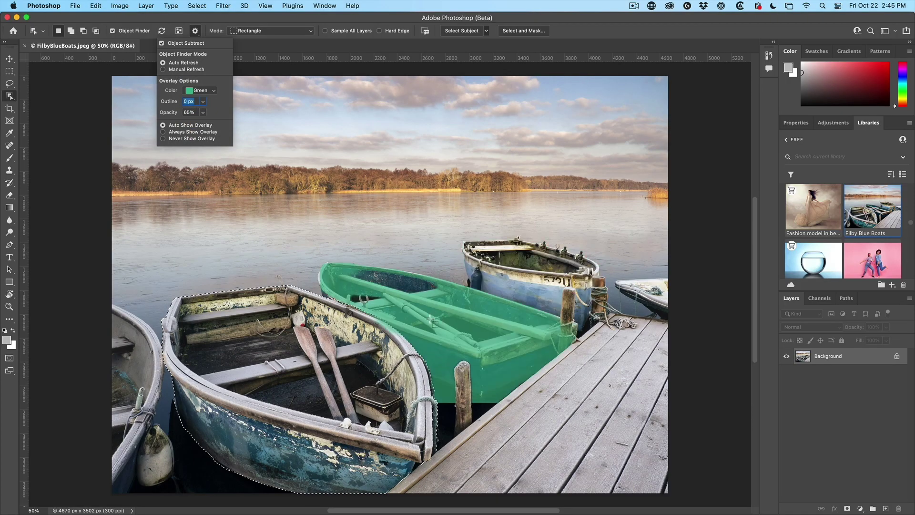
click(201, 90)
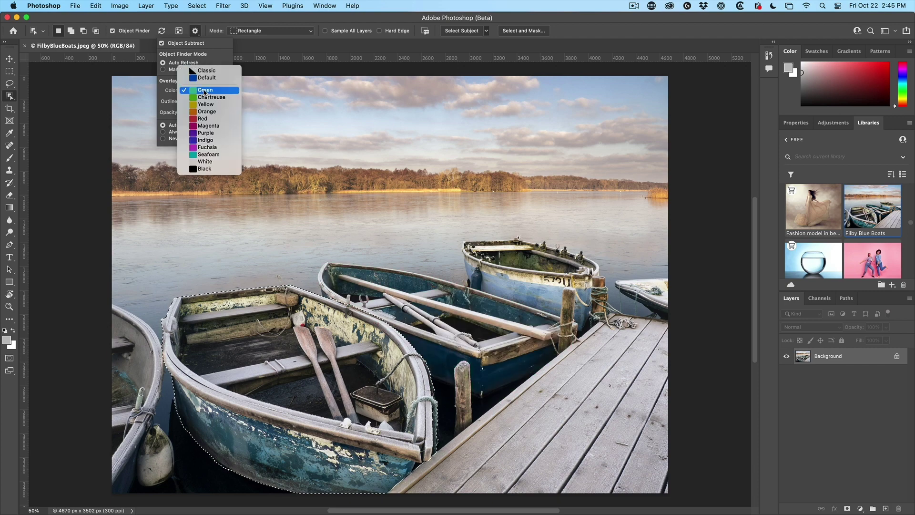
click(206, 77)
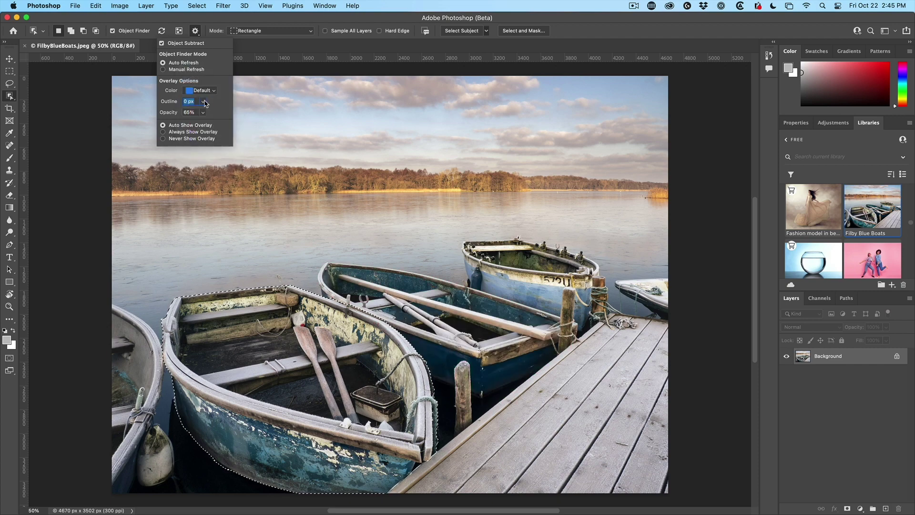
click(196, 103)
drag(183, 112, 188, 112)
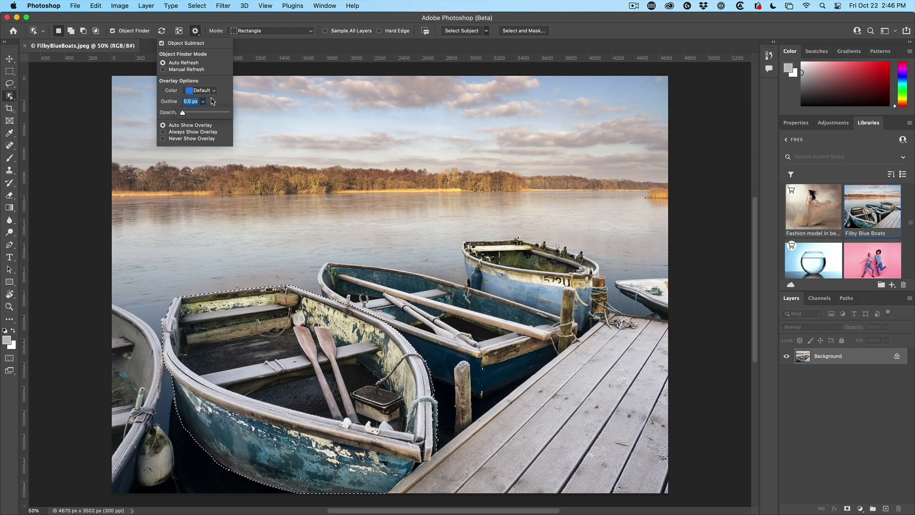
click(209, 100)
click(204, 104)
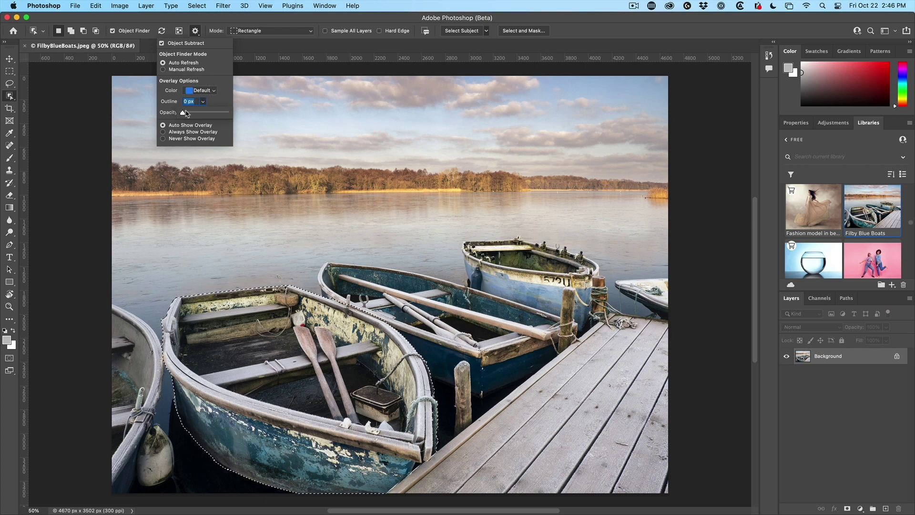
drag(183, 112, 186, 112)
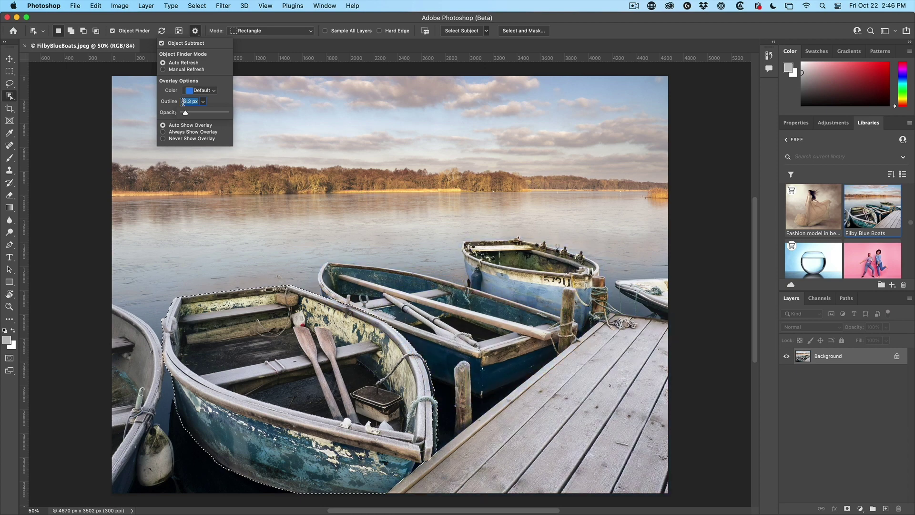
drag(185, 112, 173, 111)
Set overlays to Never Show, deselect the front boat, then select and deselect the rear boat.
click(217, 80)
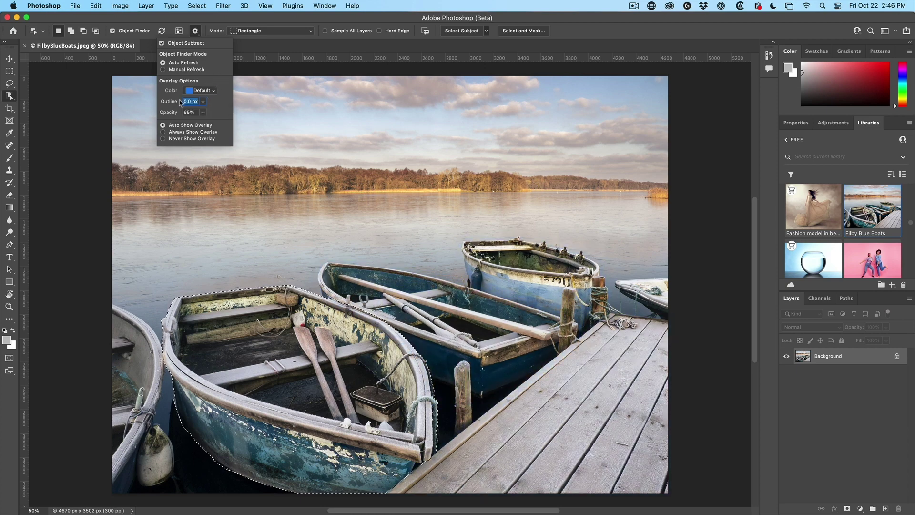
click(163, 138)
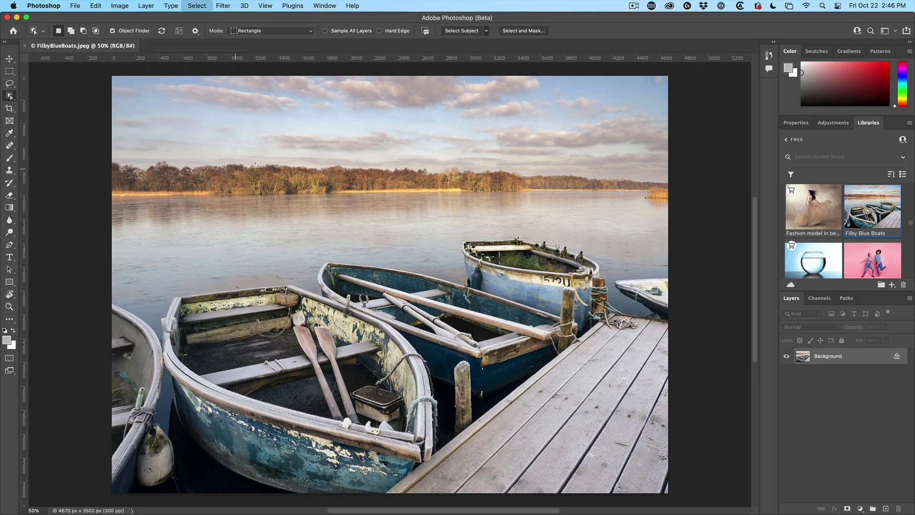
key(super+d)
click(538, 253)
key(super+d)
Try Always Show Overlay, then settle on Auto Show Overlay.
click(195, 32)
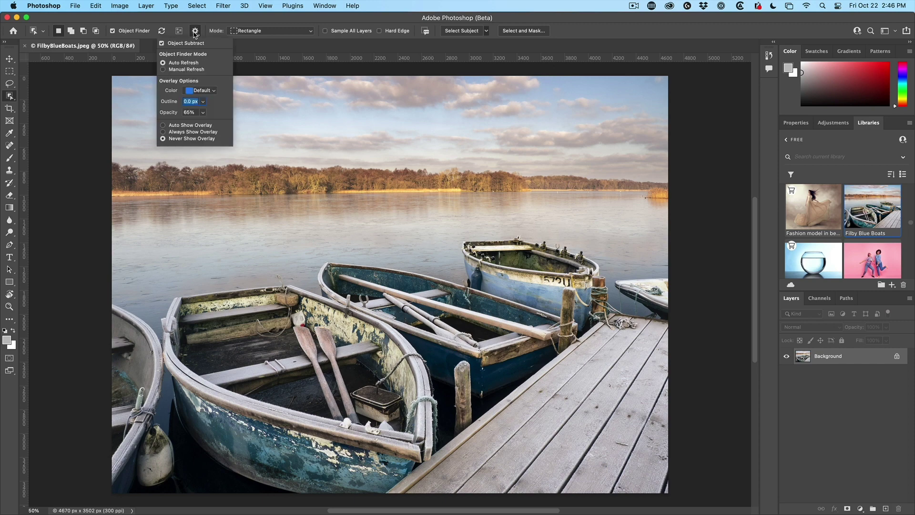
click(204, 132)
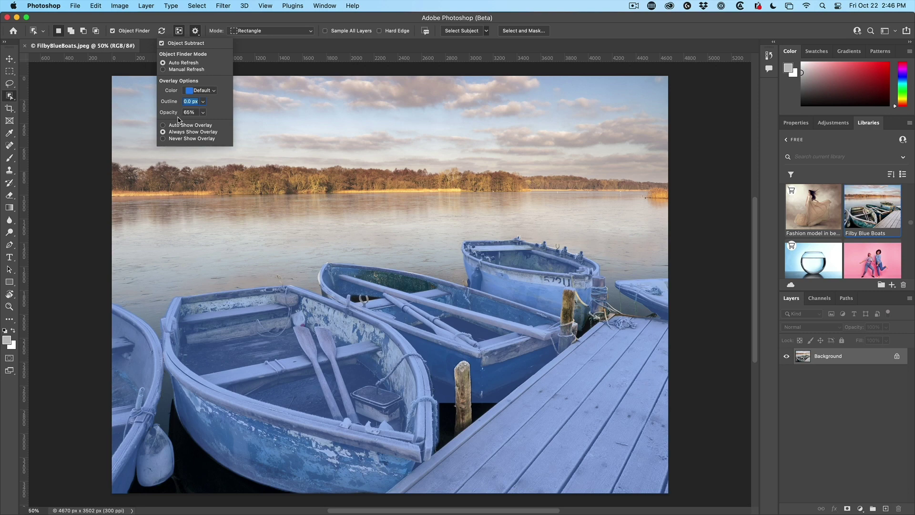
click(183, 125)
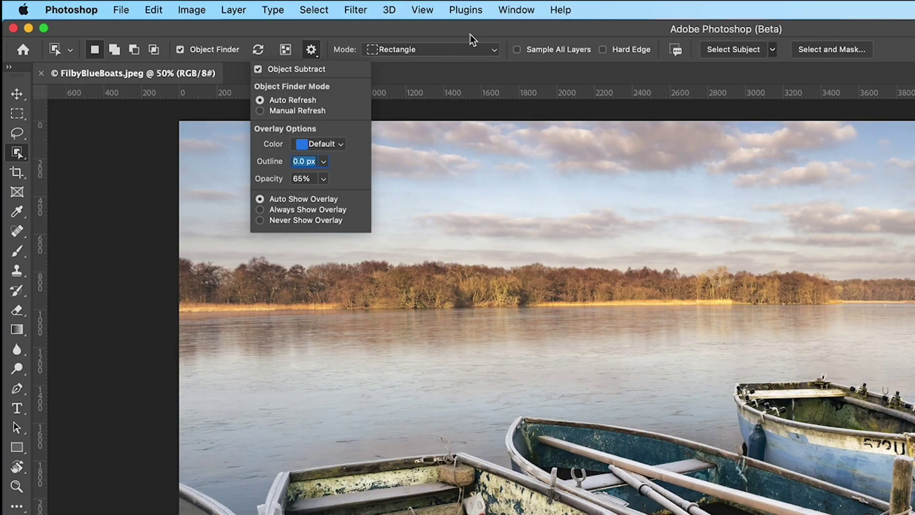
Mask every detected object into its own Background Object group with Layer > Mask All Objects.
click(472, 35)
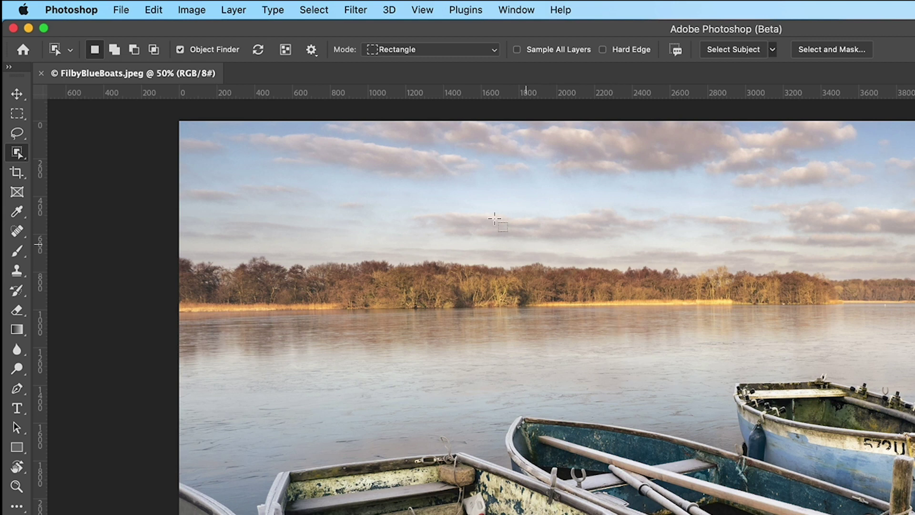
click(234, 10)
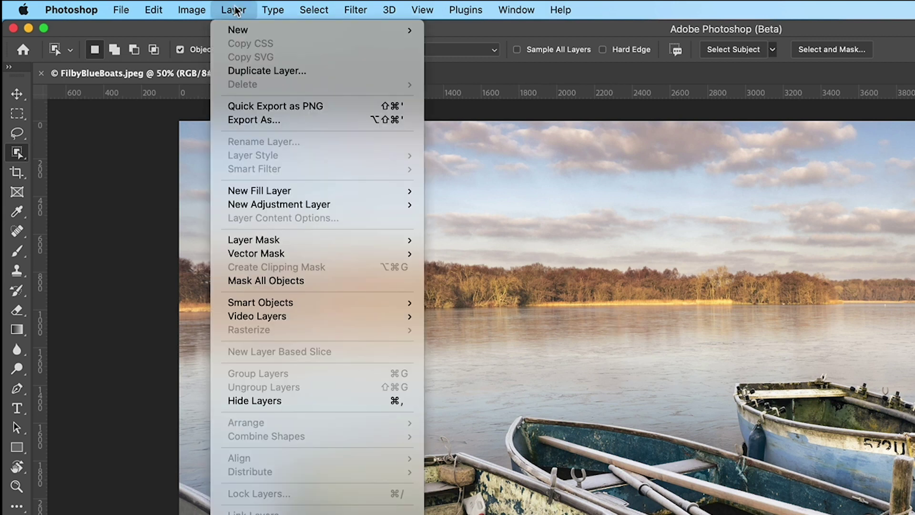
mouse_move(284, 254)
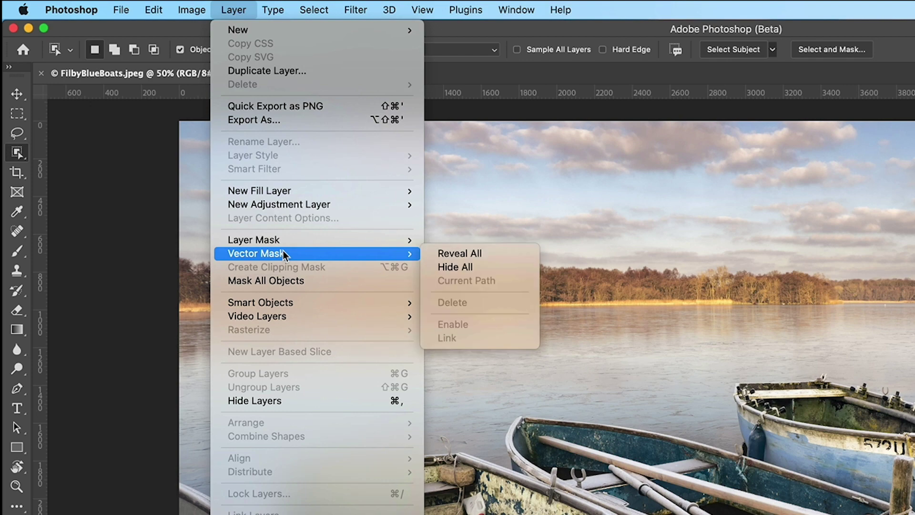
click(300, 282)
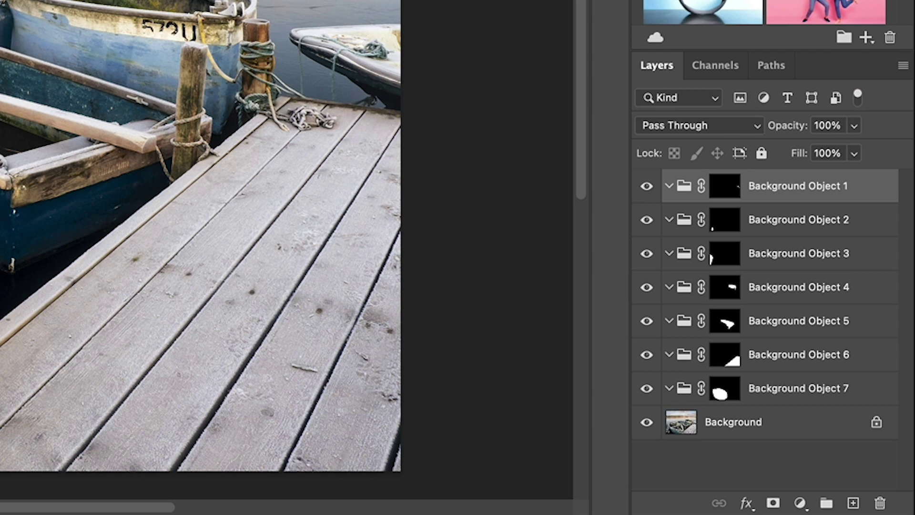
Add a Curves adjustment layer inside the Background Object 6 group.
click(708, 365)
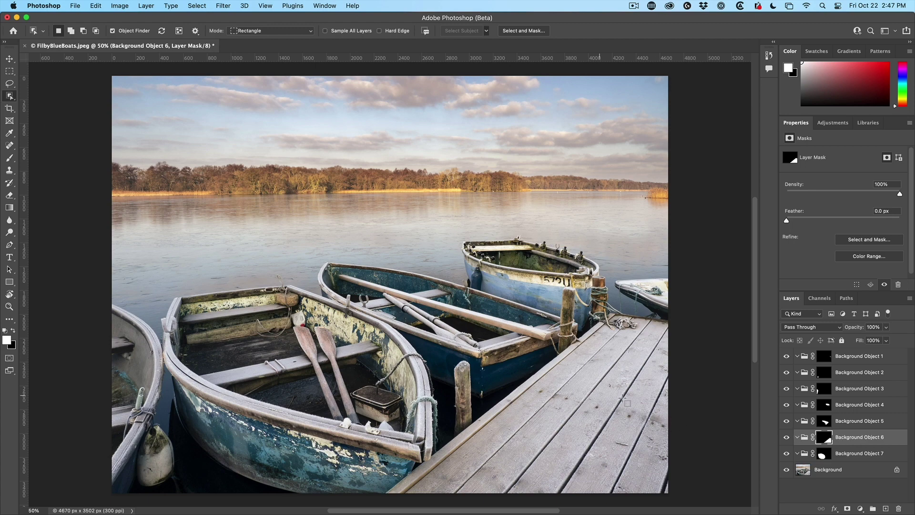
click(860, 508)
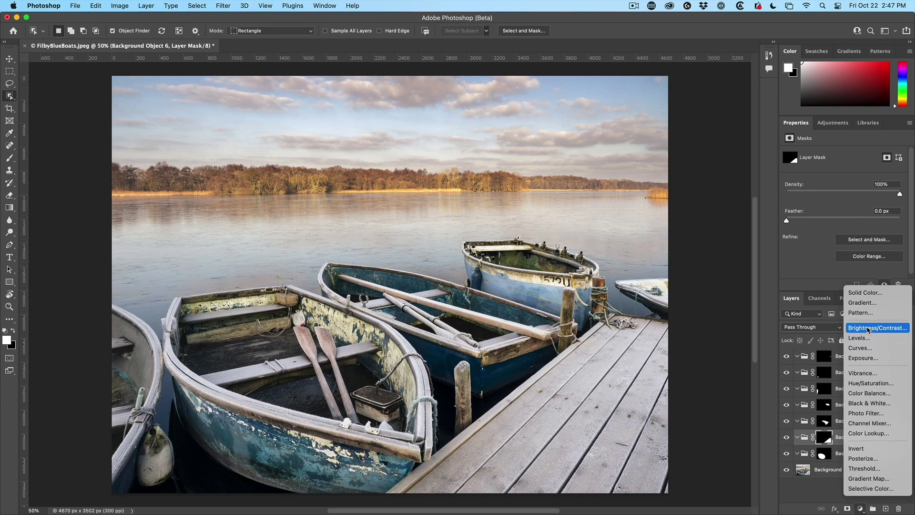
click(870, 349)
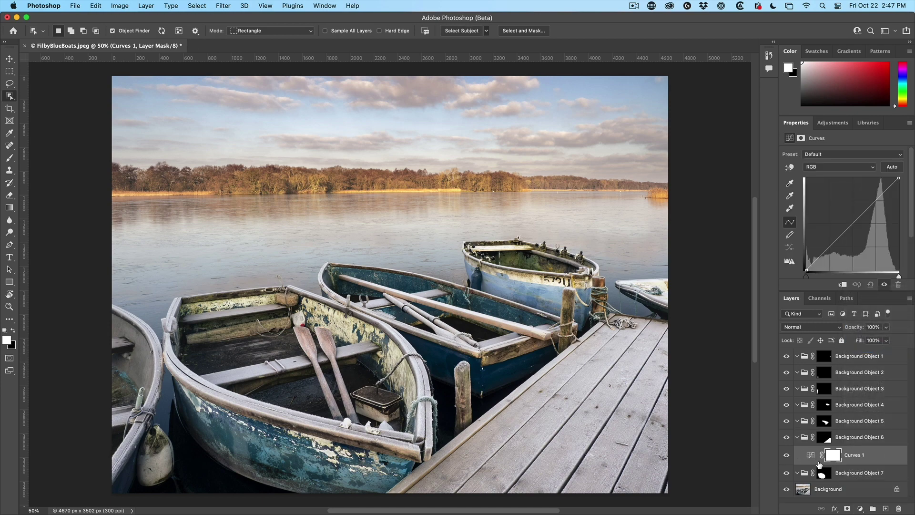